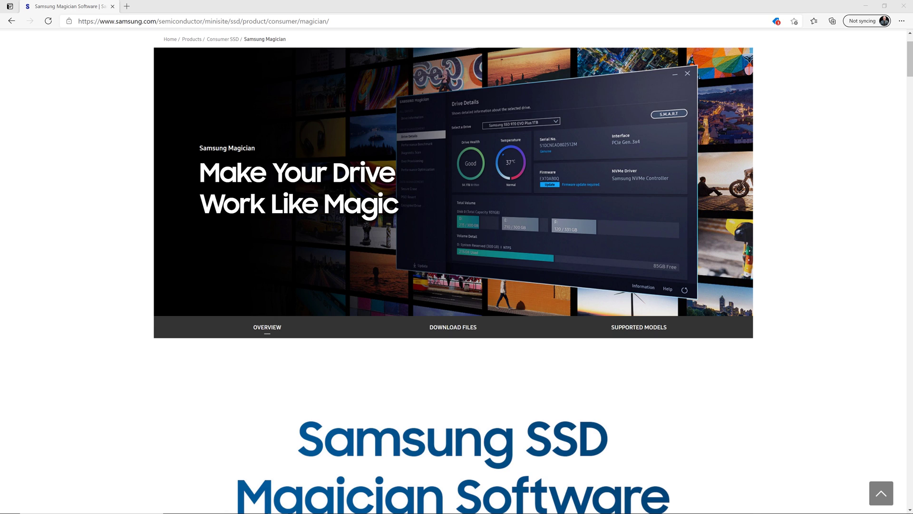
Jump to the DOWNLOAD FILES section and download the Magician 6.3.0 installer zip
scroll(457, 271, down, 6)
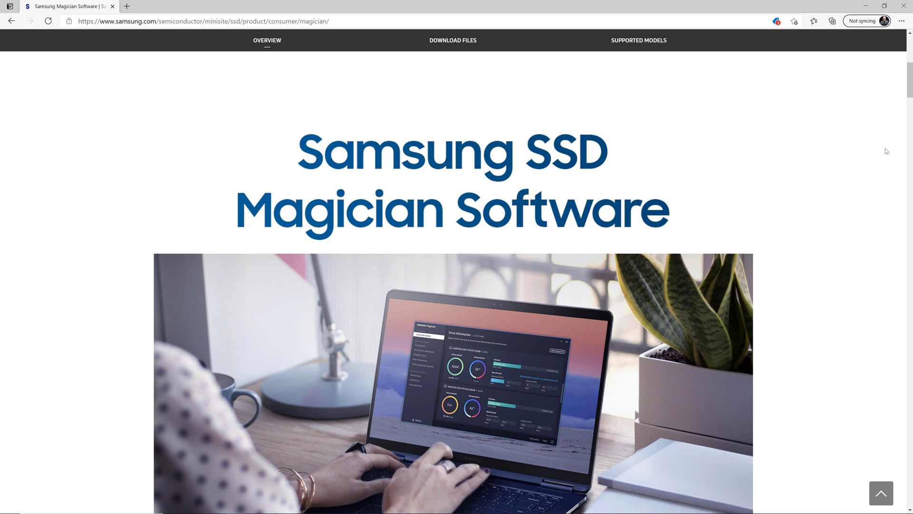
click(451, 41)
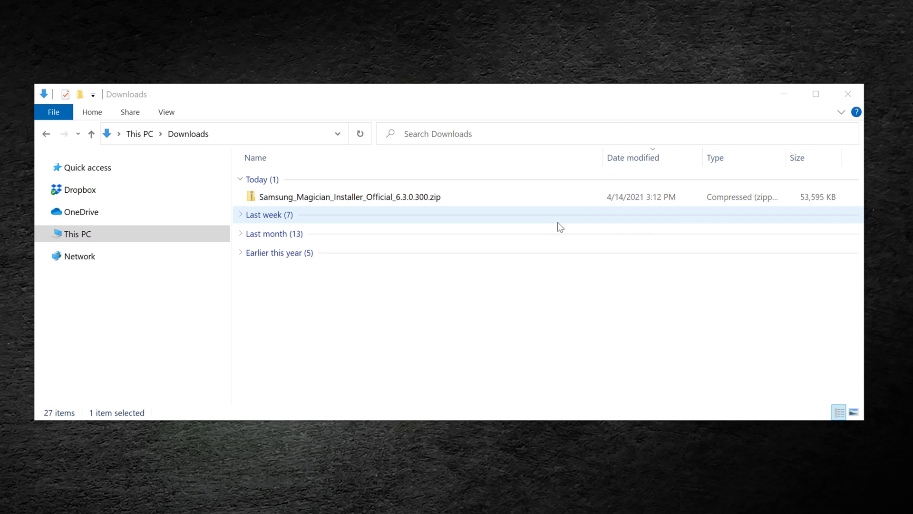
Extract Samsung_Magician_Installer_Official_6.3.0.300.zip into its own folder in Downloads
right_click(364, 196)
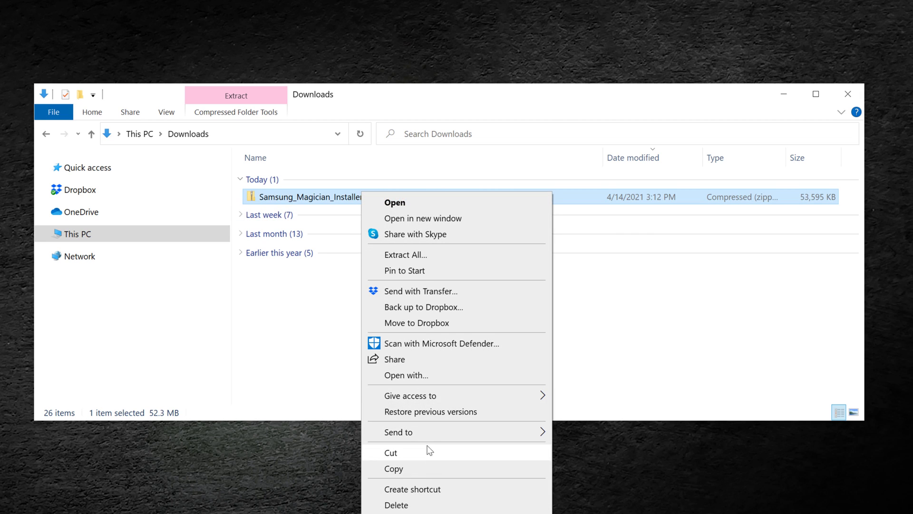
click(407, 255)
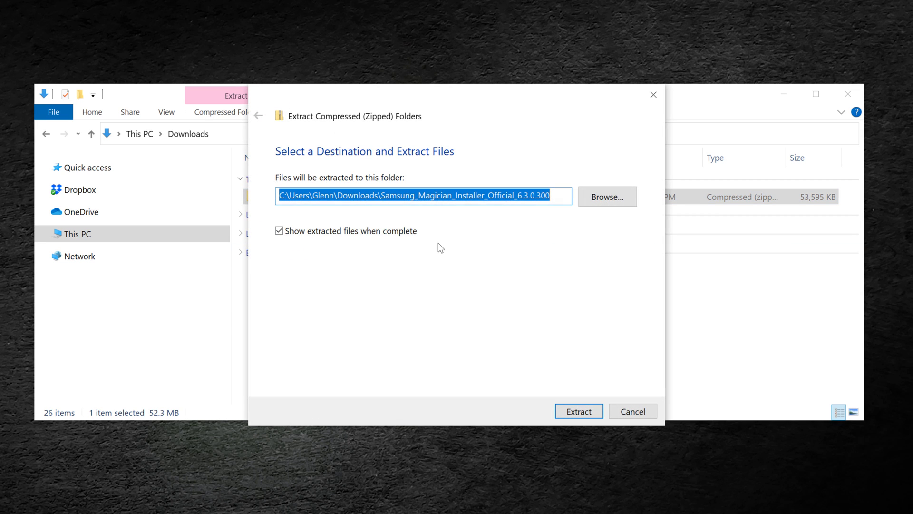
click(580, 409)
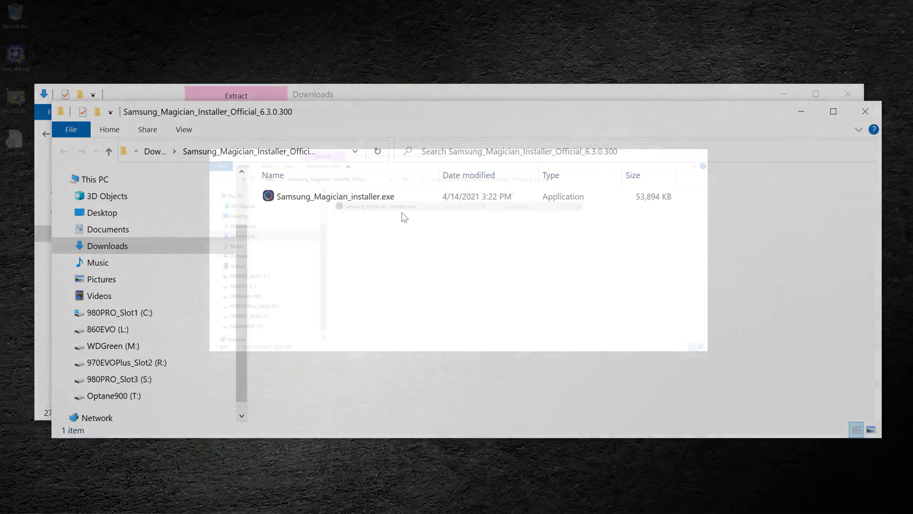
Run Samsung_Magician_installer.exe with English as the setup language and pass the welcome page
click(332, 196)
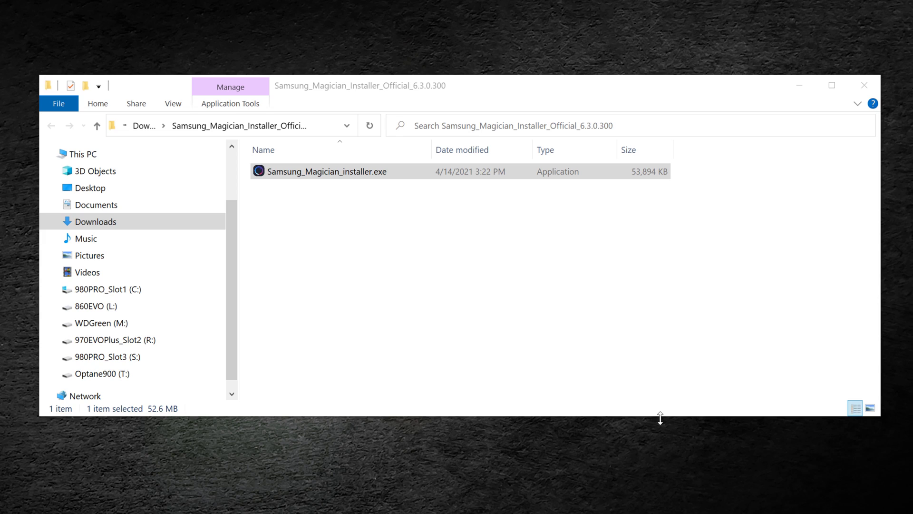
key(Return)
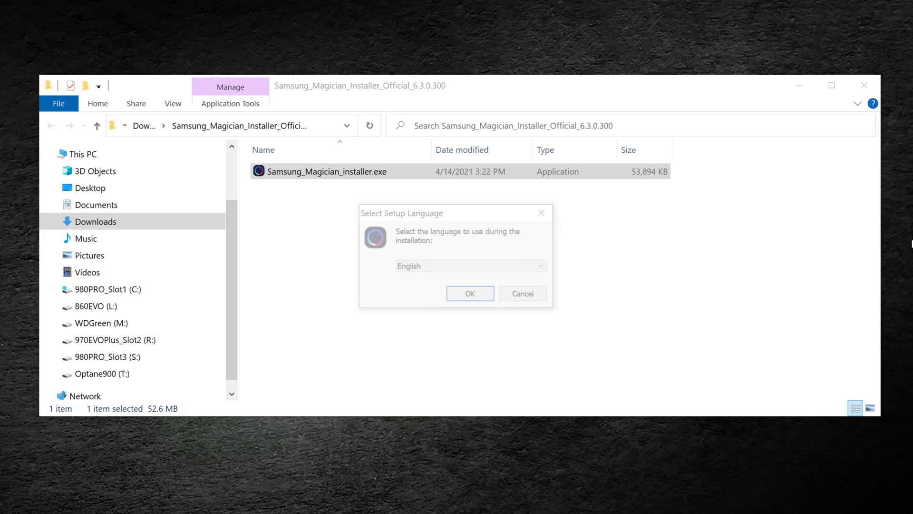
click(471, 296)
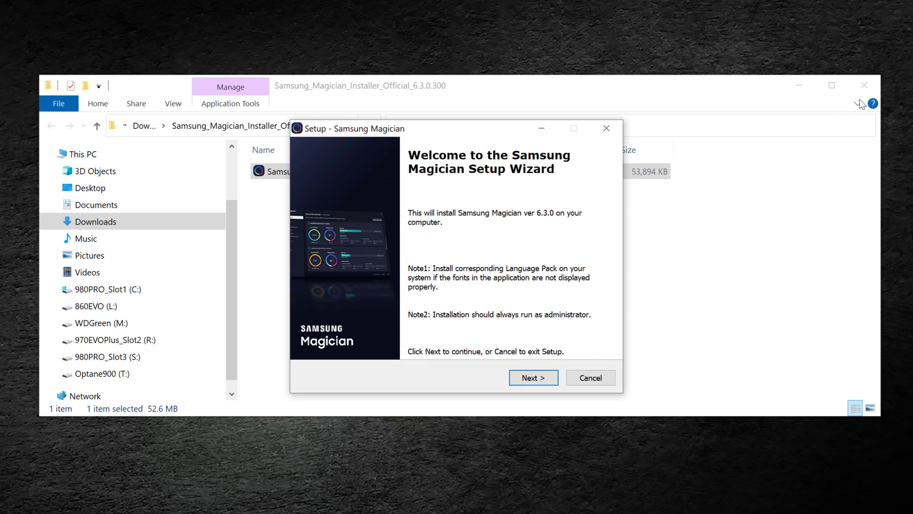
click(534, 378)
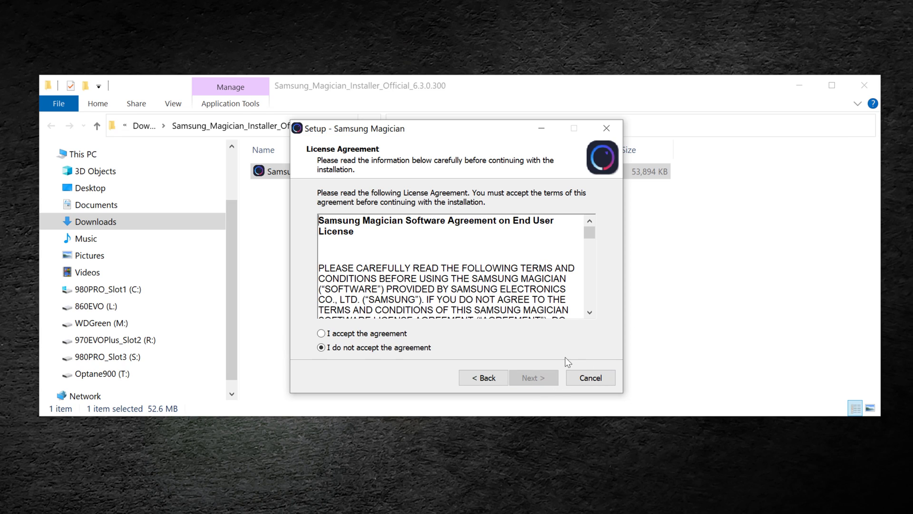
Accept the license agreement and privacy notice, then start installing Samsung Magician
click(322, 333)
click(540, 378)
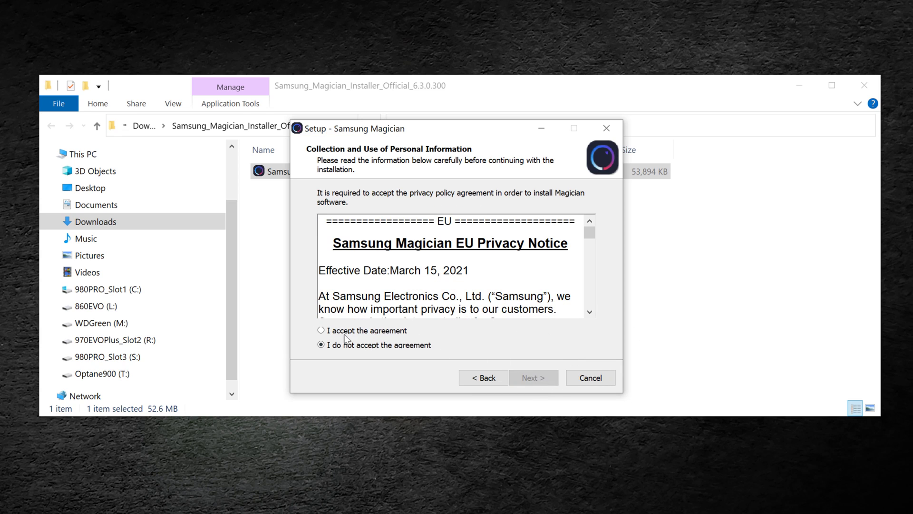
click(327, 334)
click(539, 381)
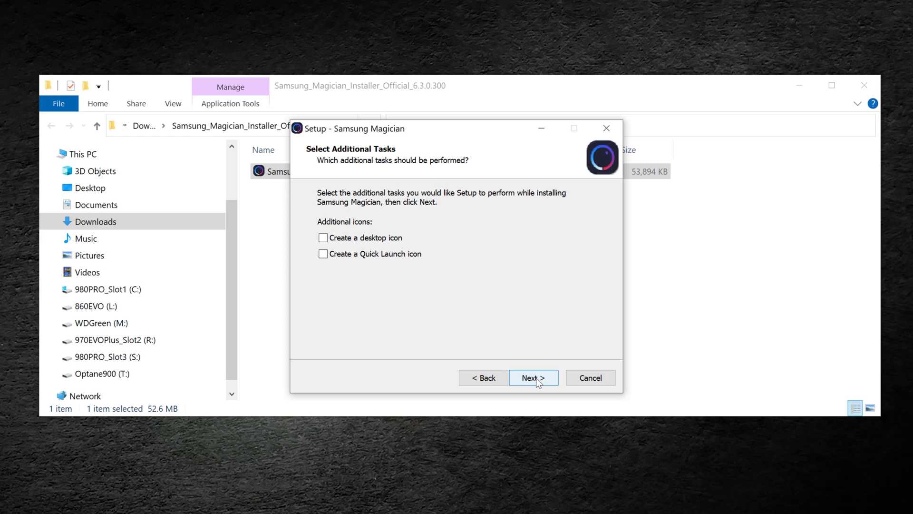
click(539, 380)
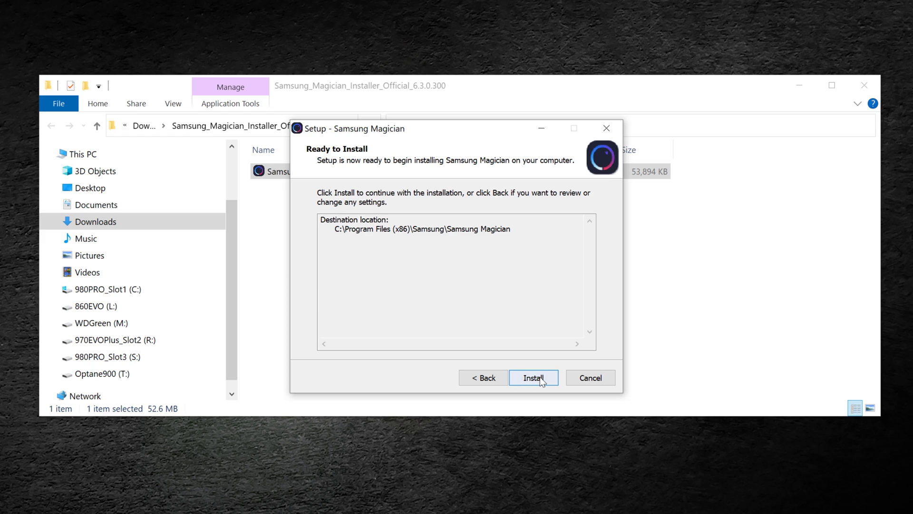
click(539, 375)
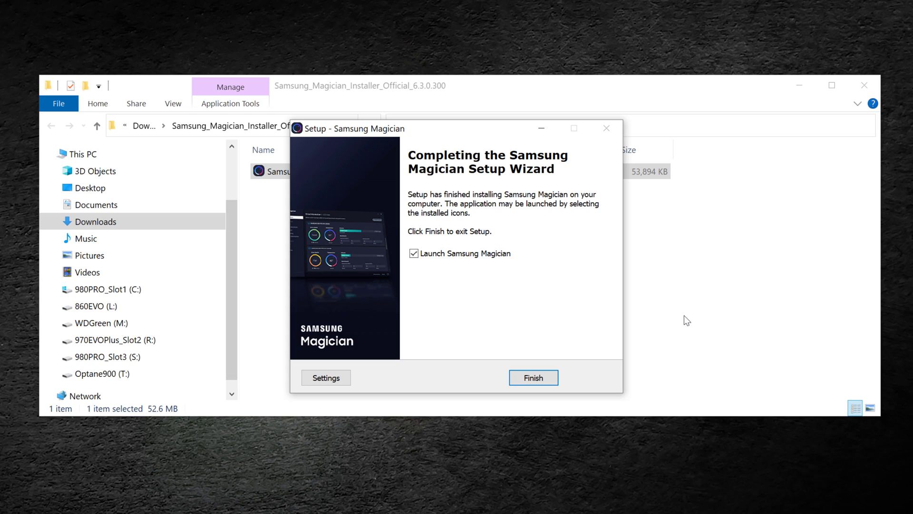
Launch Magician and scroll the Drive Information list down to the WDC drive and back
click(534, 378)
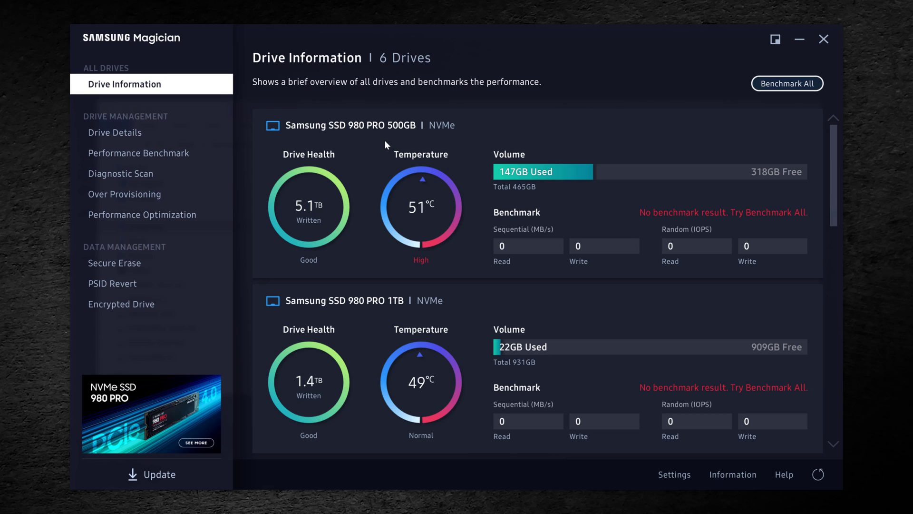
scroll(833, 159, down, 1)
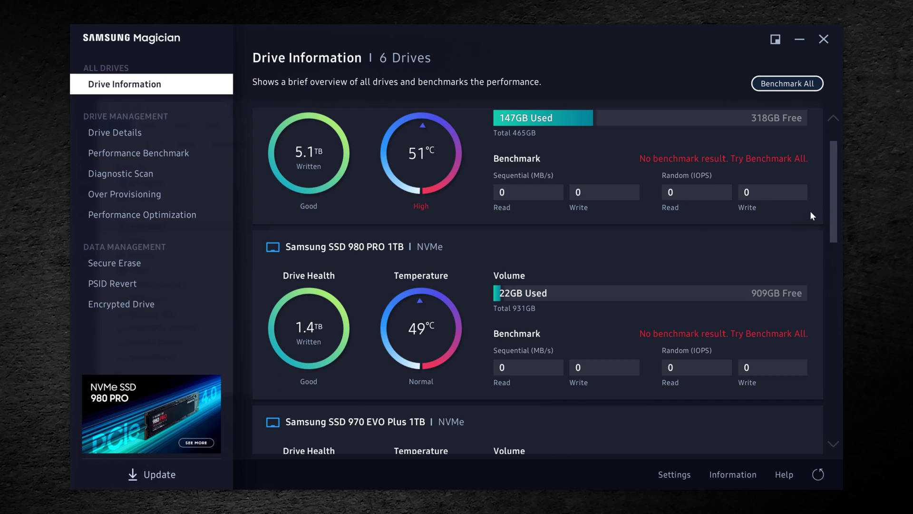
scroll(832, 190, down, 3)
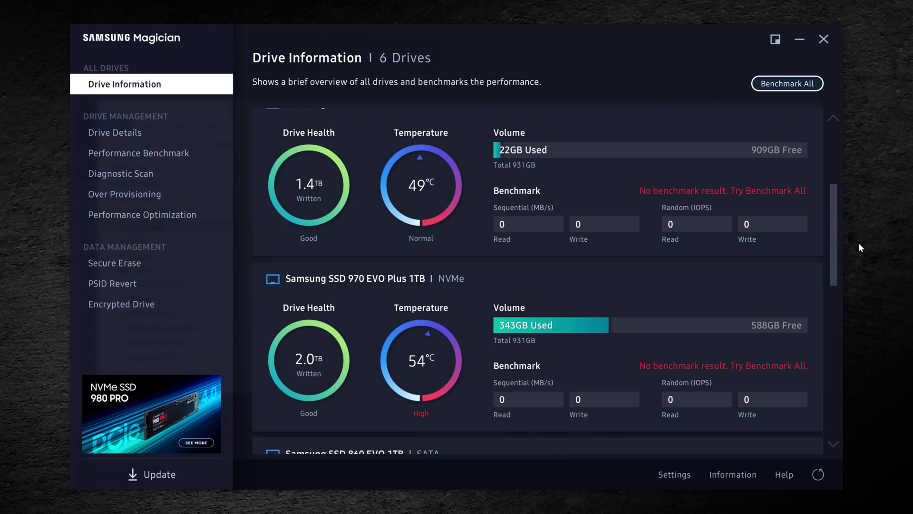
drag(833, 240, 828, 296)
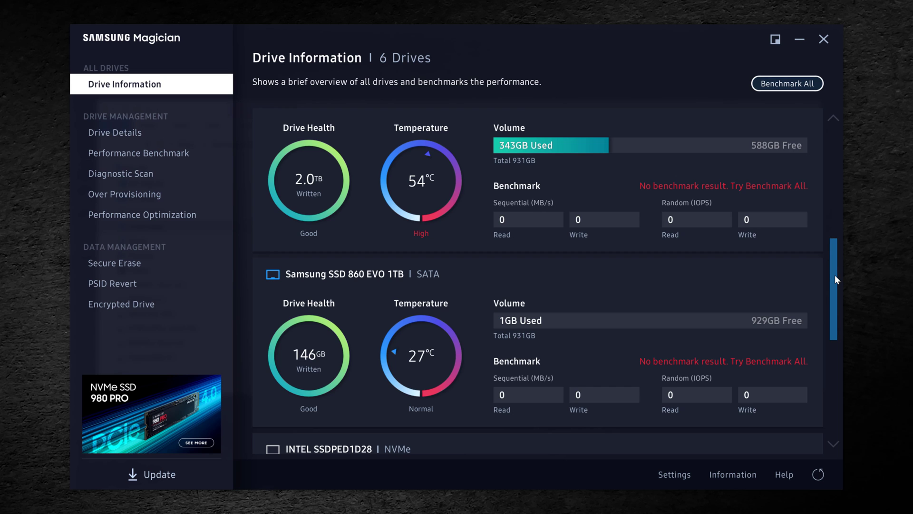
drag(835, 276, 832, 379)
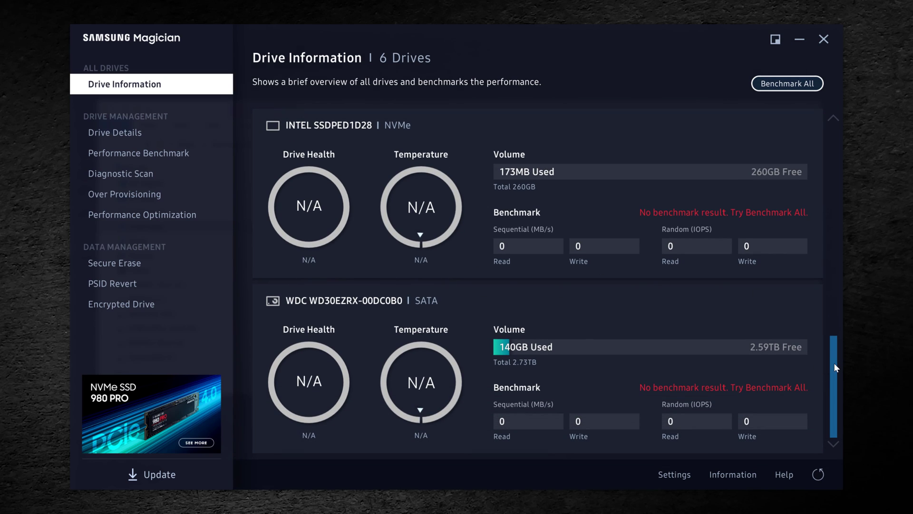
scroll(836, 365, up, 1)
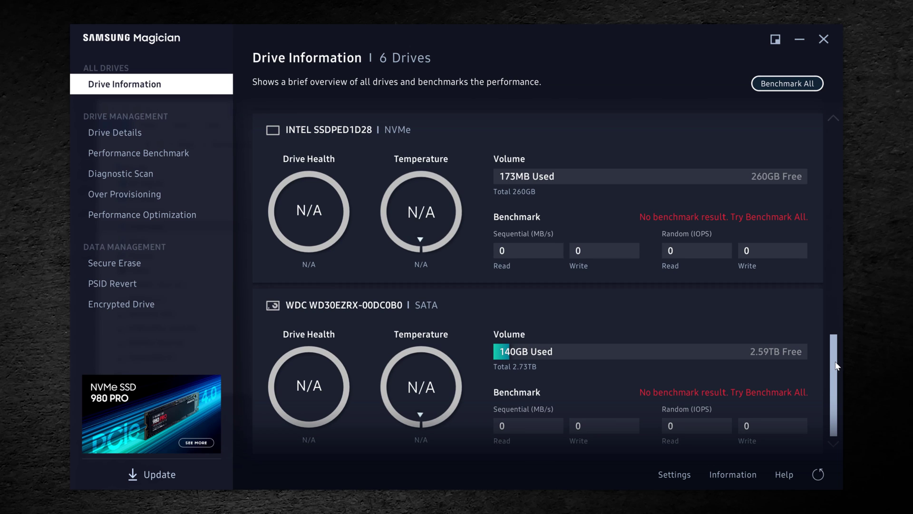
scroll(836, 362, up, 2)
drag(837, 358, 838, 135)
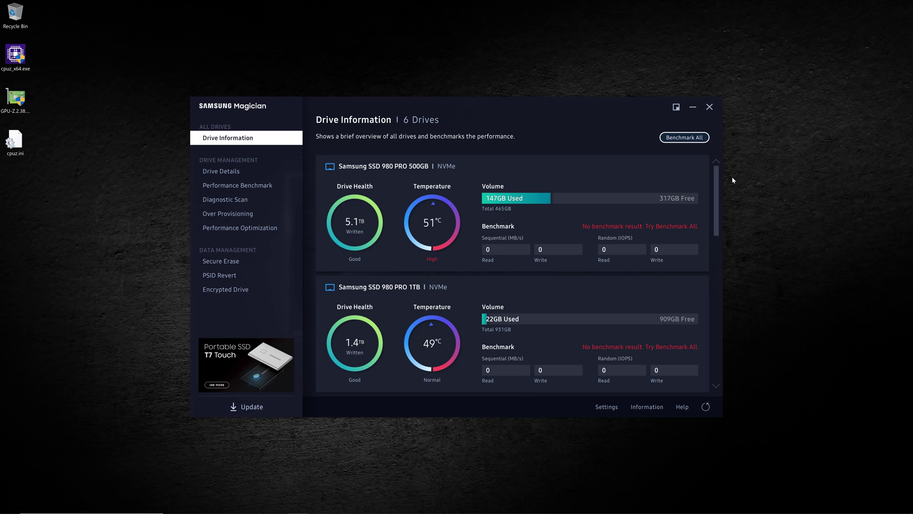
drag(717, 188, 734, 352)
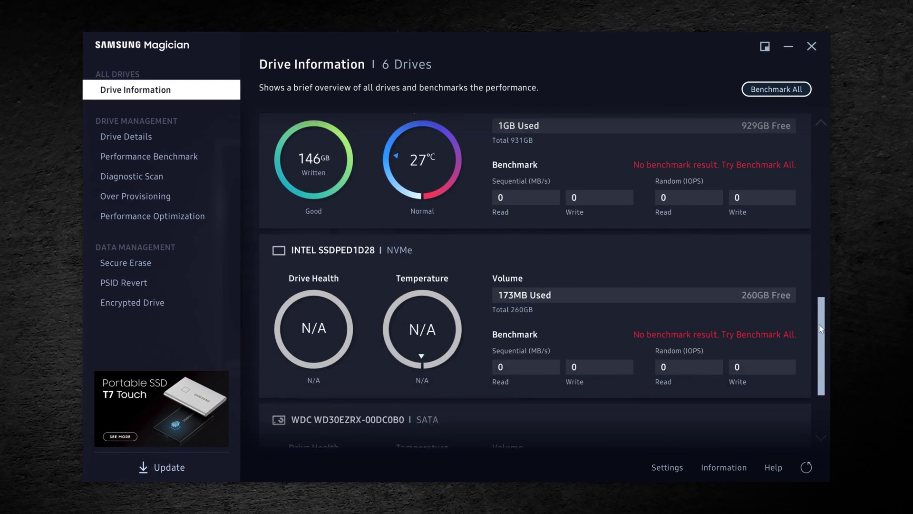
drag(818, 381, 820, 121)
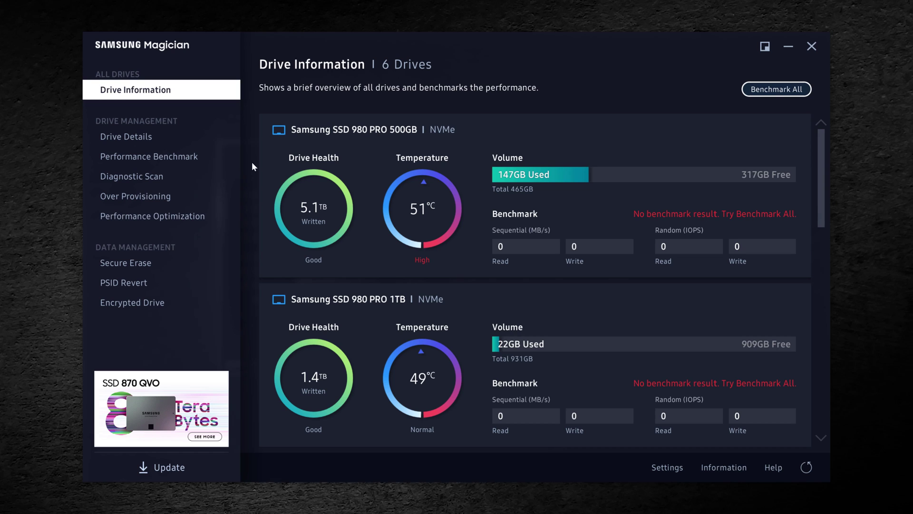
Show Drive Details for the Samsung SSD 980 PRO 500GB
click(129, 138)
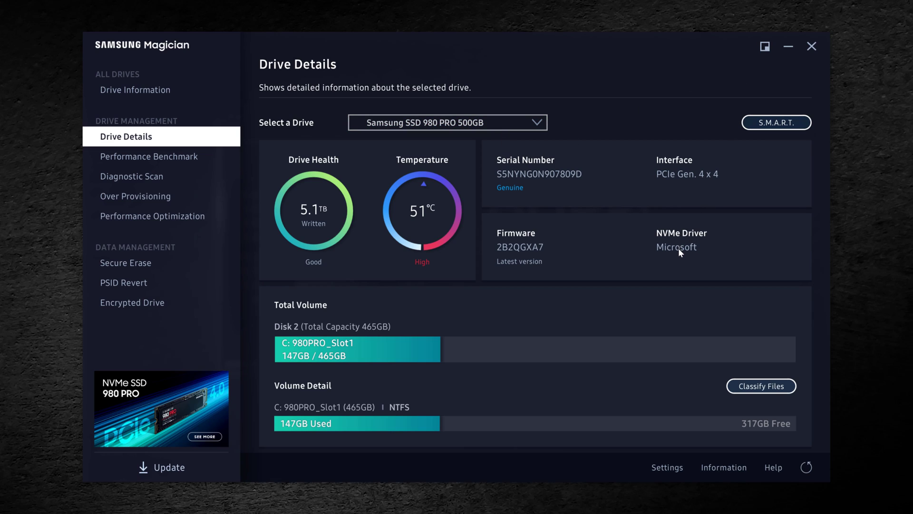
Show Drive Details for the 970 EVO Plus 1TB, then for the 860 EVO 1TB
click(538, 121)
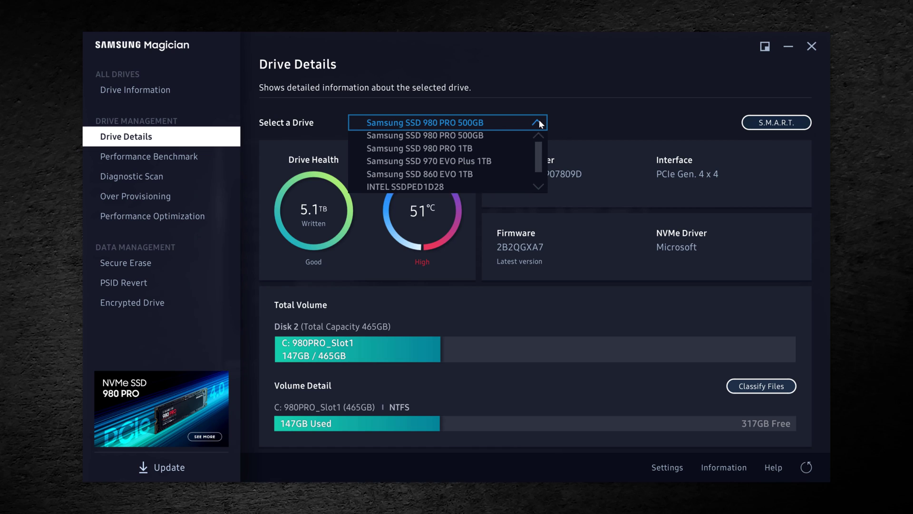
click(436, 168)
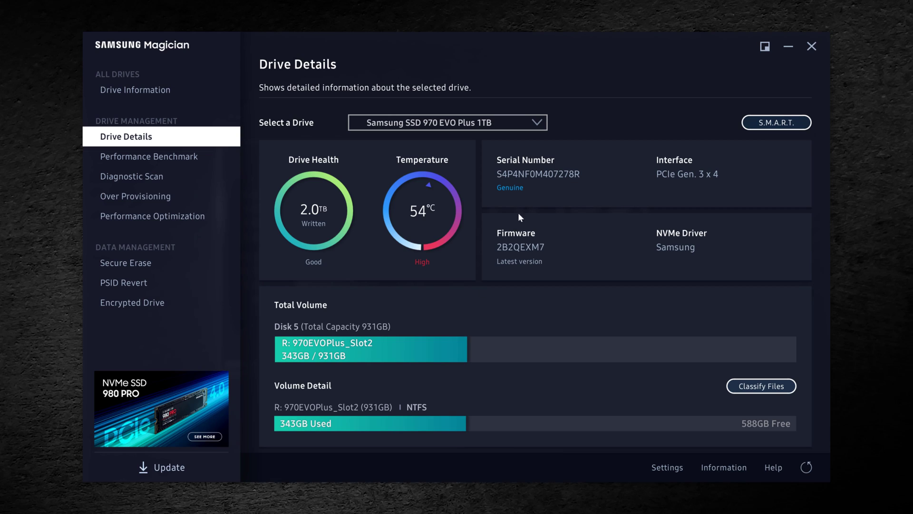
click(538, 125)
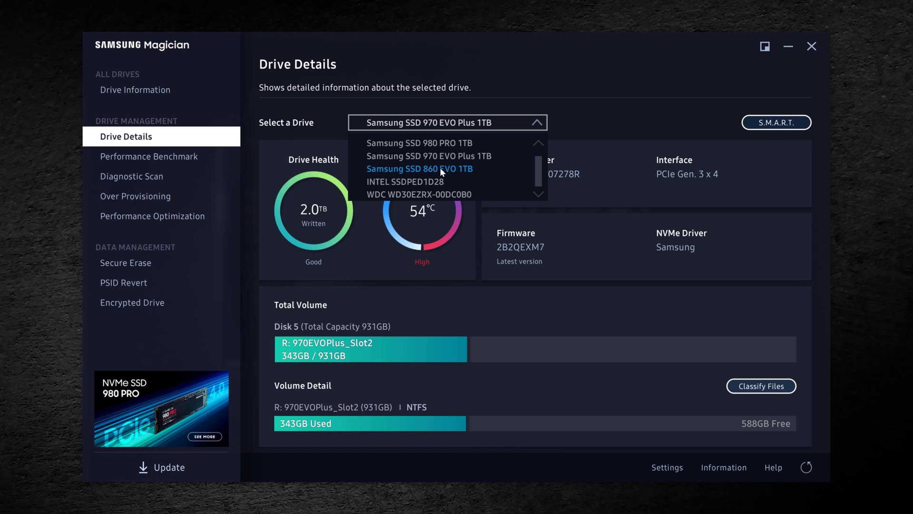
click(440, 168)
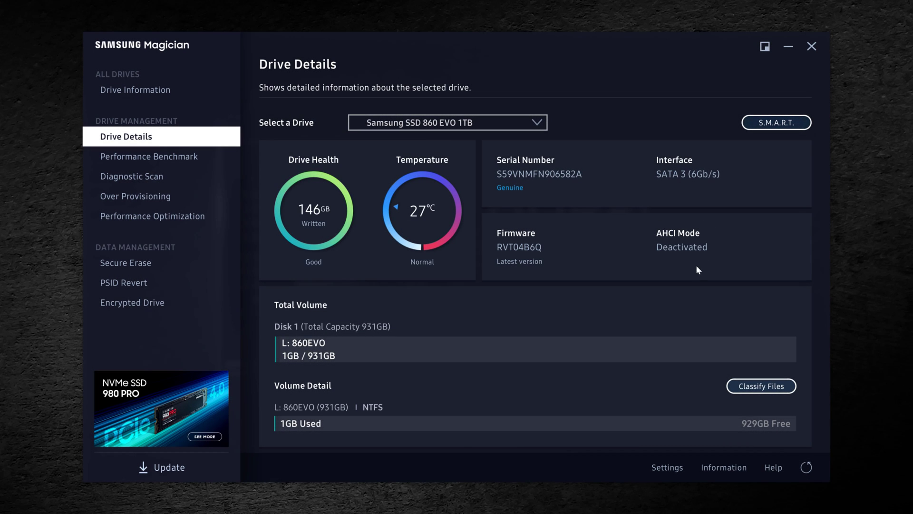
Classify the files on the 860 EVO volume and dismiss the completion notice
click(768, 386)
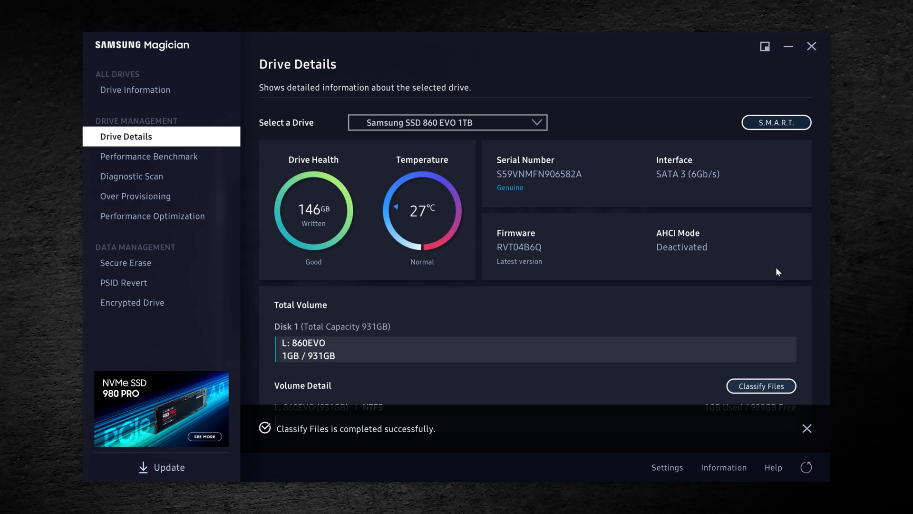
click(807, 429)
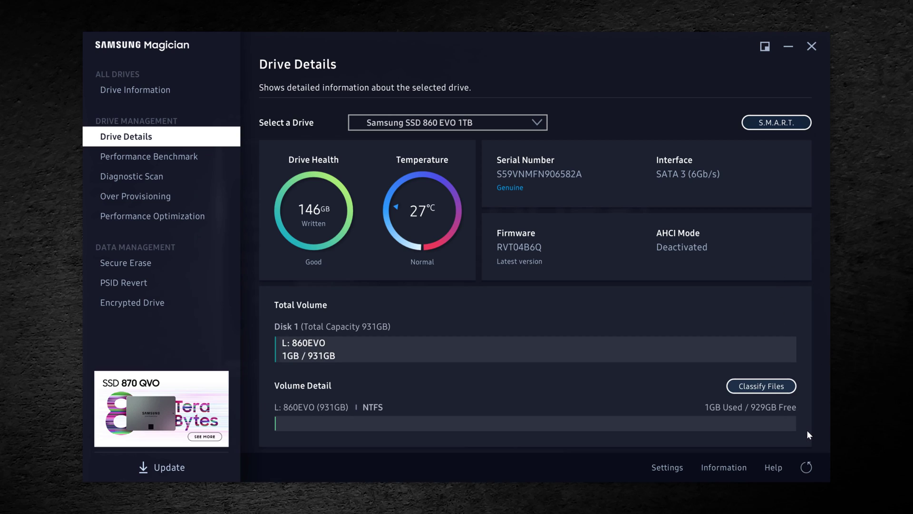
mouse_move(275, 421)
Switch to the Samsung SSD 980 PRO 1TB and classify its files
click(539, 122)
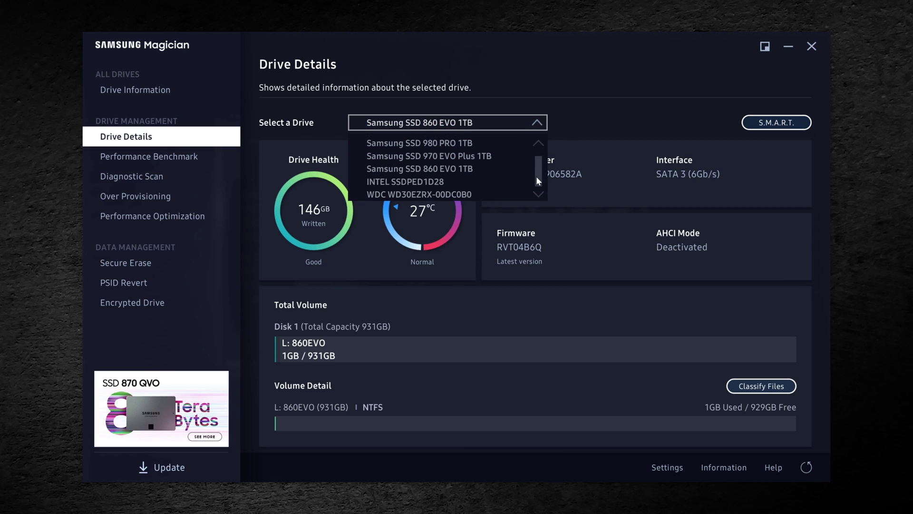
scroll(535, 176, up, 1)
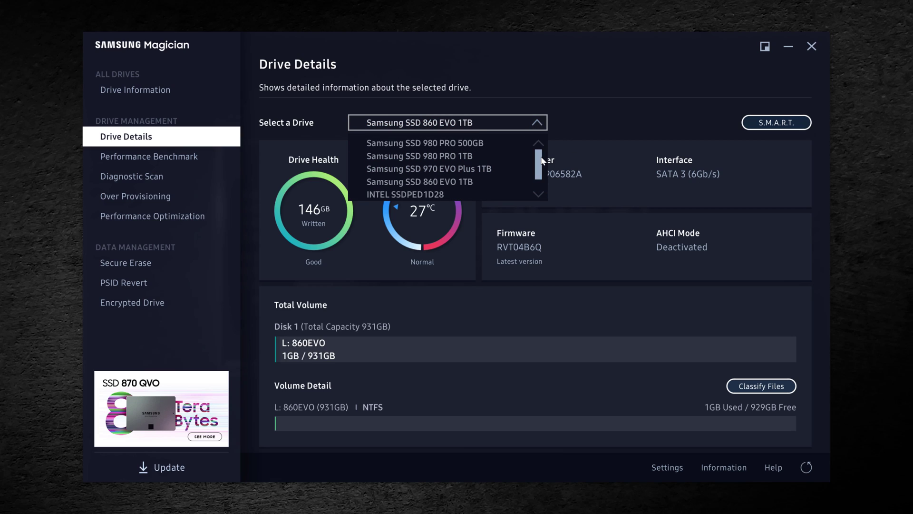
click(425, 155)
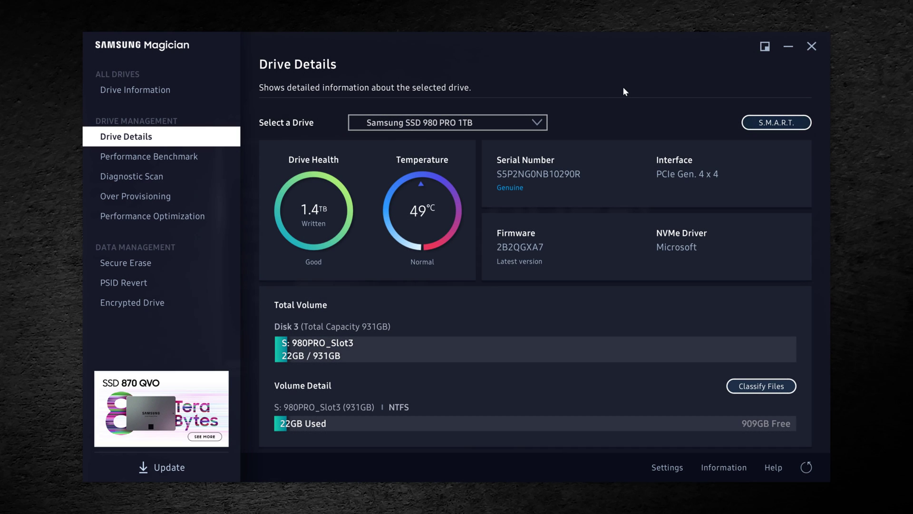
click(758, 387)
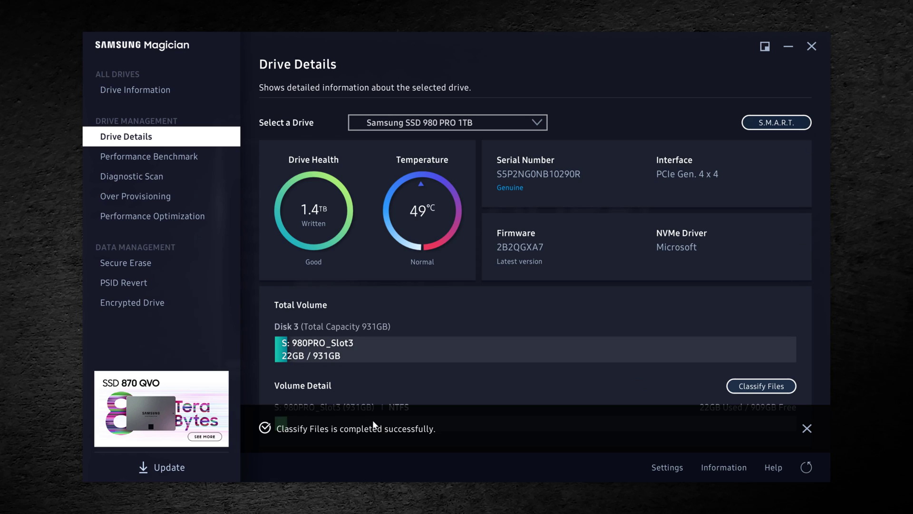
click(806, 428)
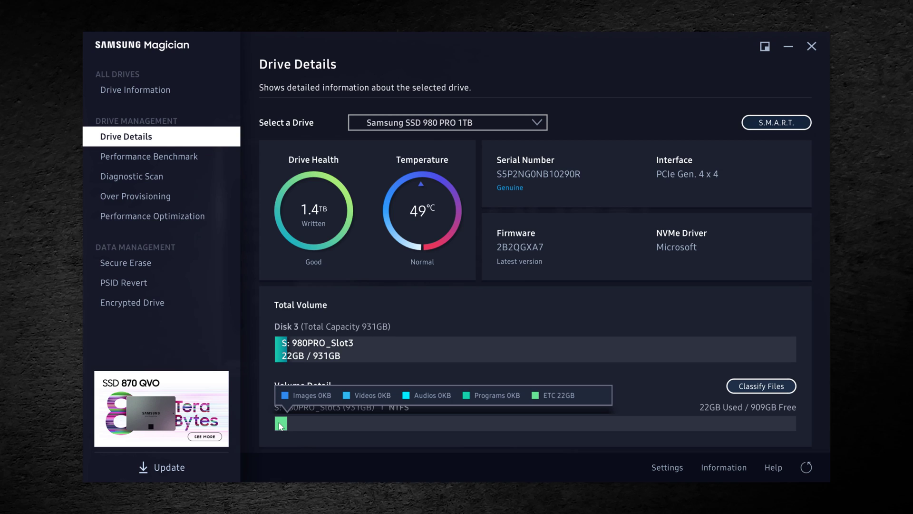
Run the Performance Benchmark on the 980 PRO 1TB, reaching 7124 MB/s read and 5183 MB/s write
click(162, 158)
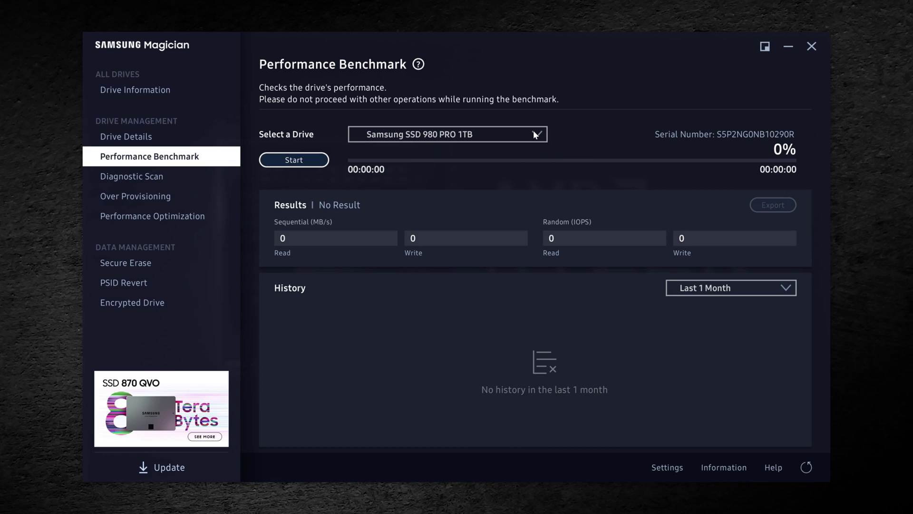
click(292, 162)
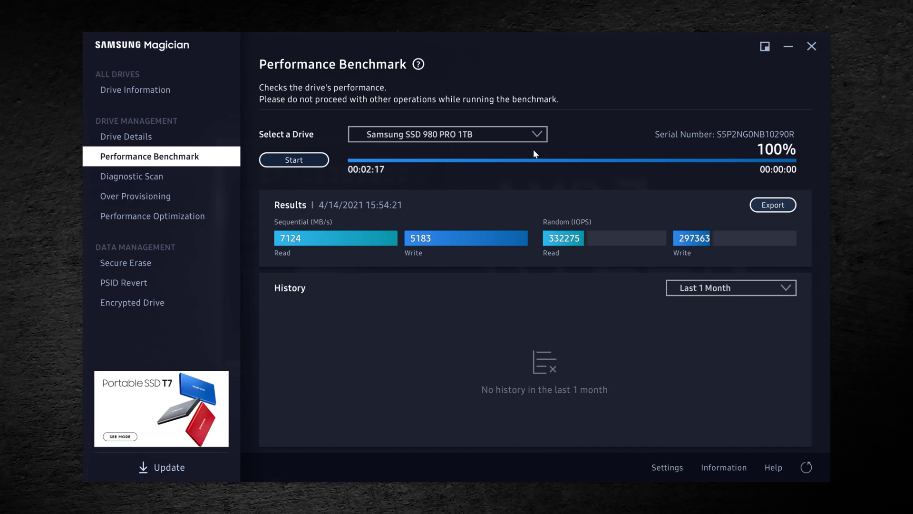
Run a Short Scan on the 970 EVO Plus 1TB, finishing in 17 seconds
click(539, 135)
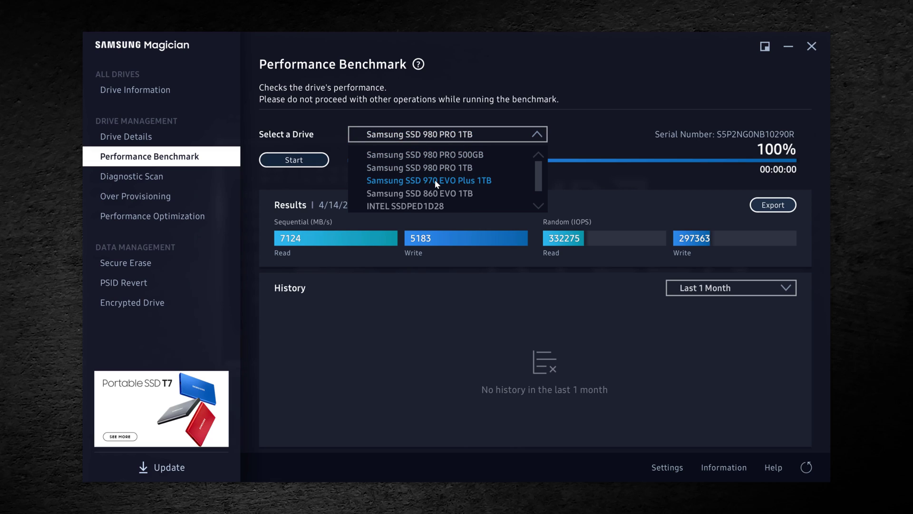
click(435, 180)
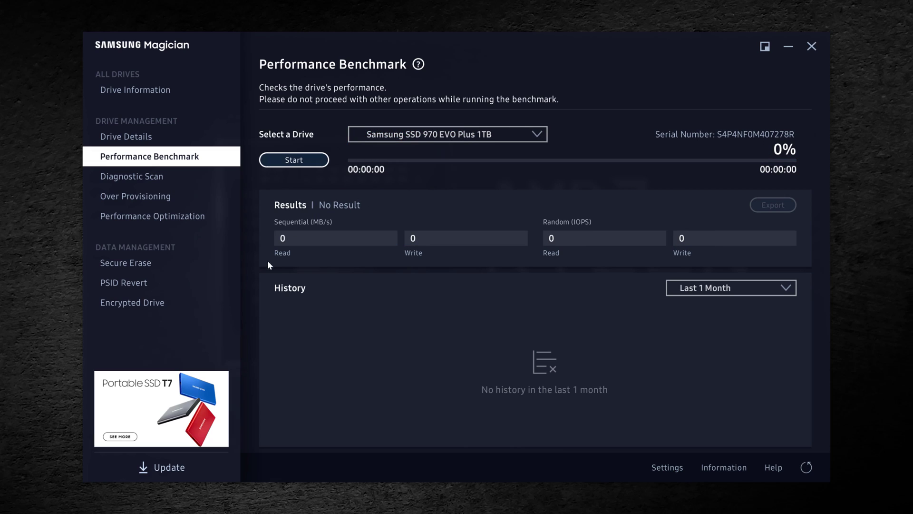
click(123, 178)
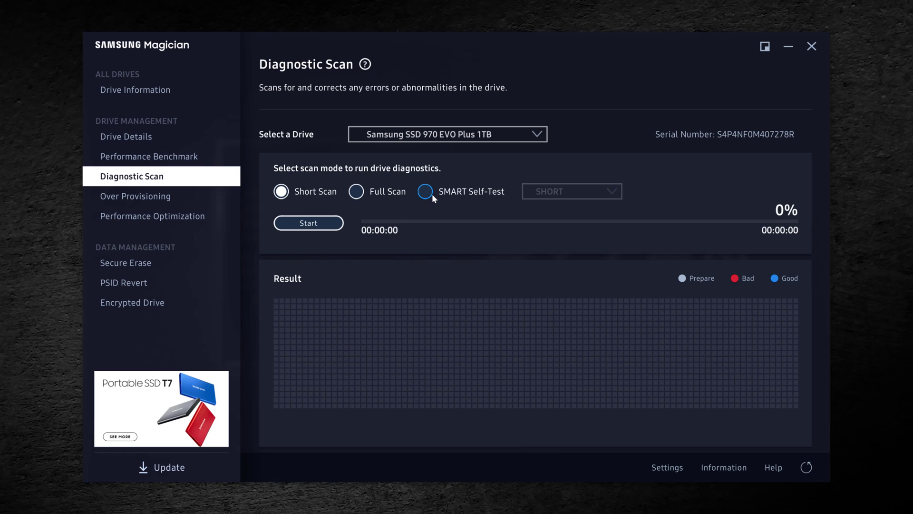
click(306, 222)
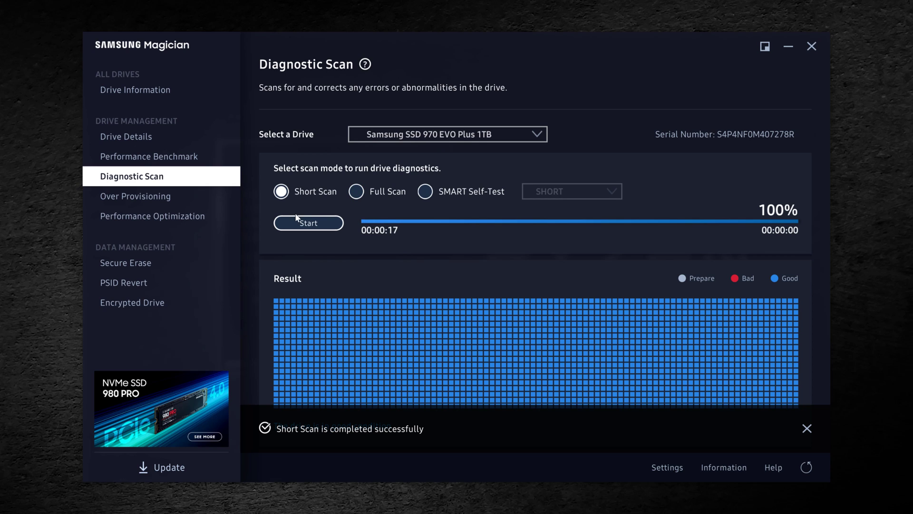
Open Over Provisioning for the 970 EVO Plus 1TB's R: drive, showing recommended 10% (93GB)
click(142, 195)
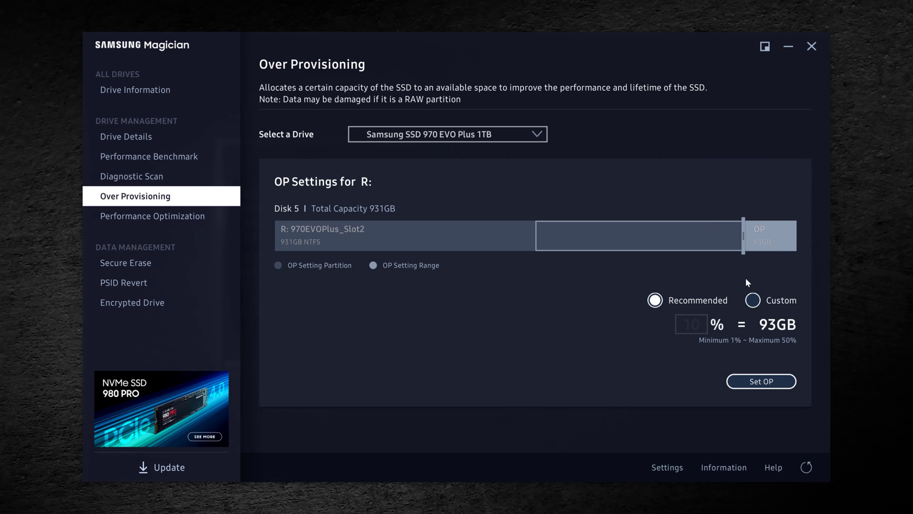
Show Performance Optimization for the Samsung SSD 980 PRO 1TB, cancelling the Full Power Mode warning
click(167, 216)
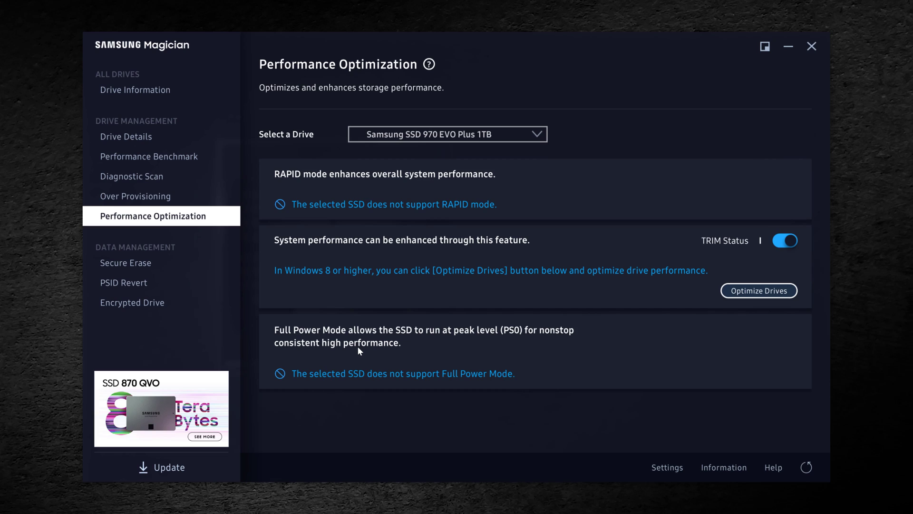
click(537, 133)
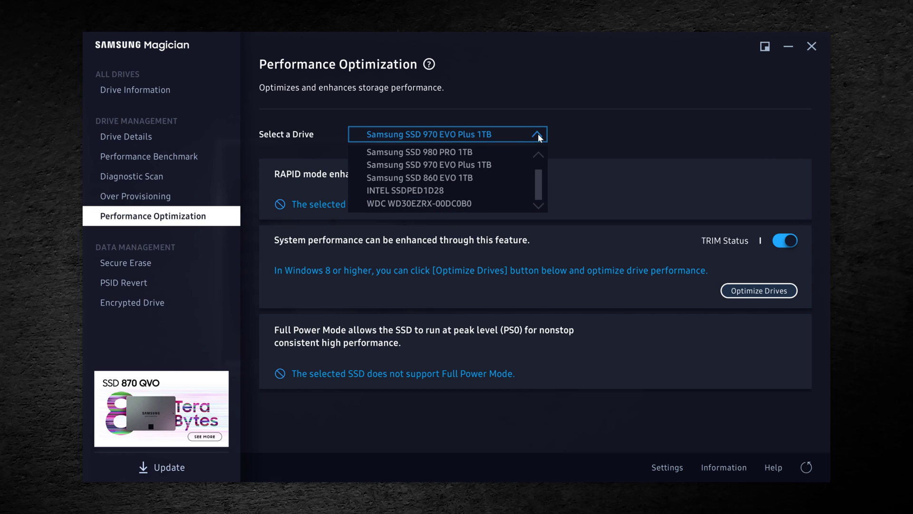
click(453, 155)
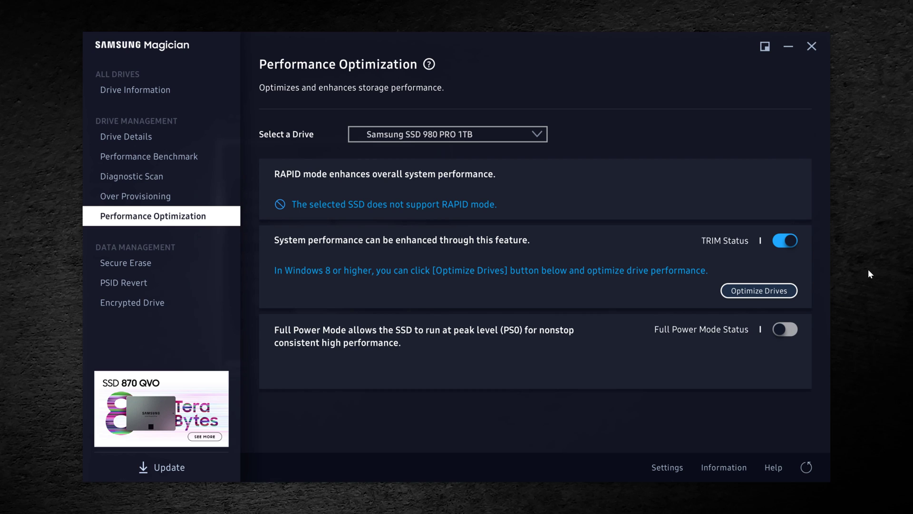
click(793, 331)
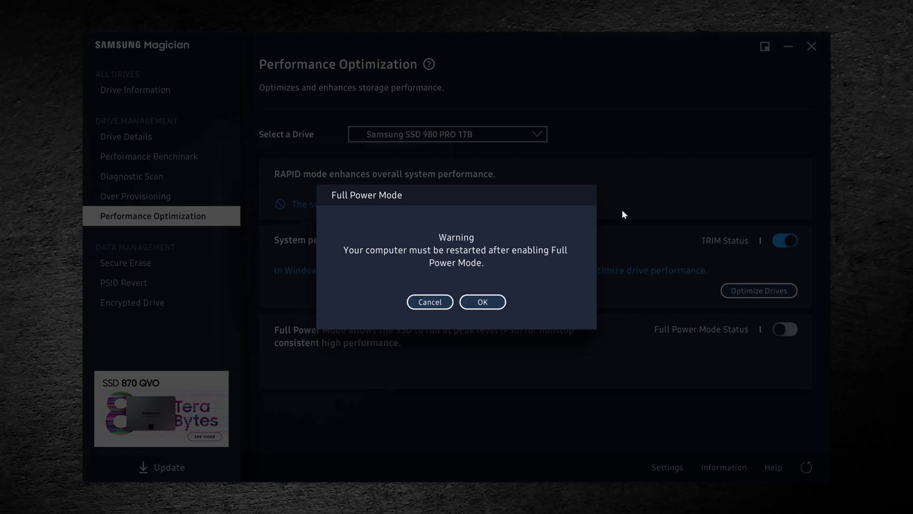
click(431, 302)
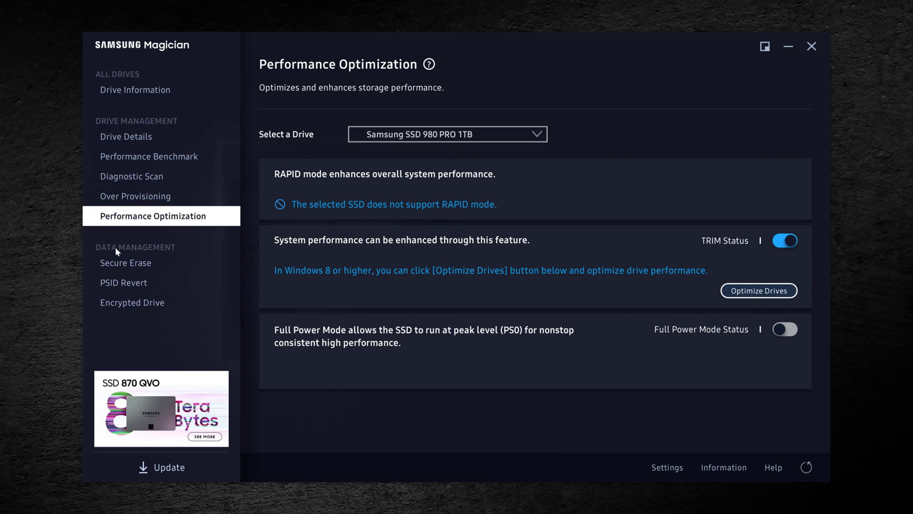
Browse Secure Erase and PSID Revert, ending on Encrypted Drive showing Disabled for the 980 PRO
click(116, 265)
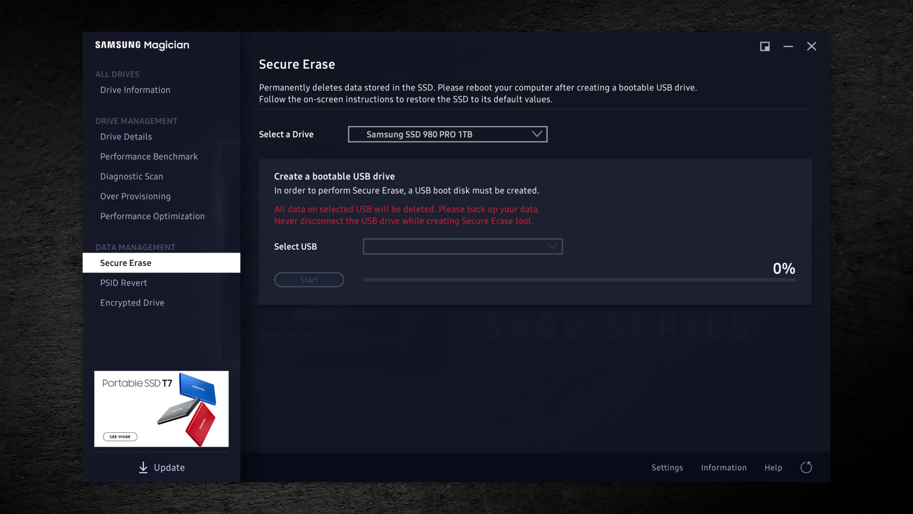
click(137, 282)
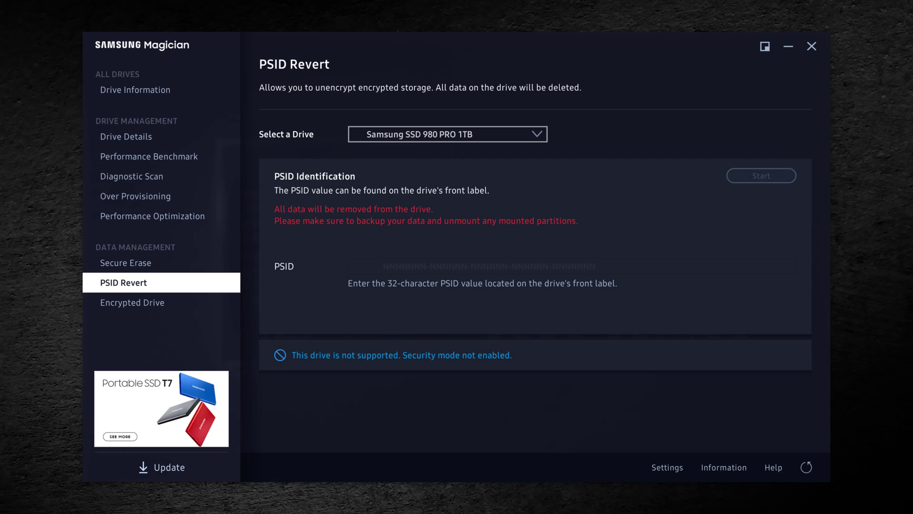
click(109, 303)
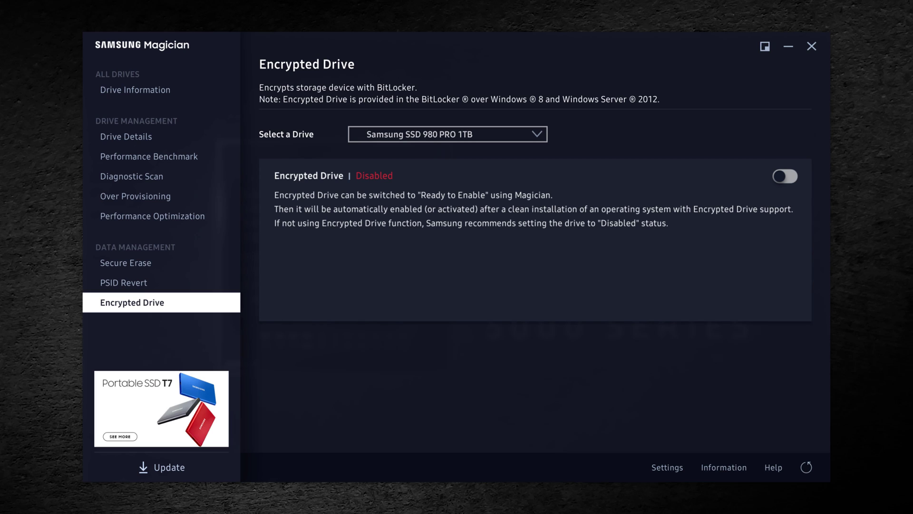
Review the Update page's firmware list, confirming Magician 6.3.0 and all four SSDs are current
click(169, 467)
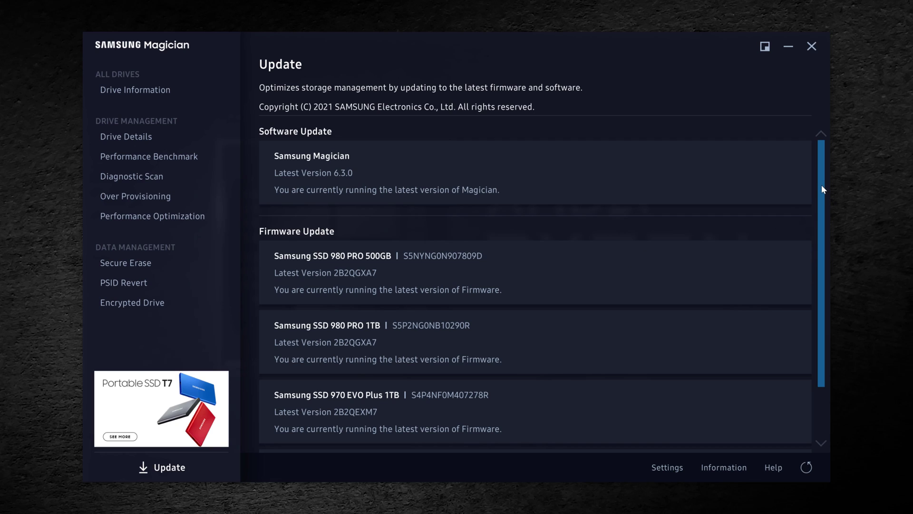
drag(823, 187, 819, 258)
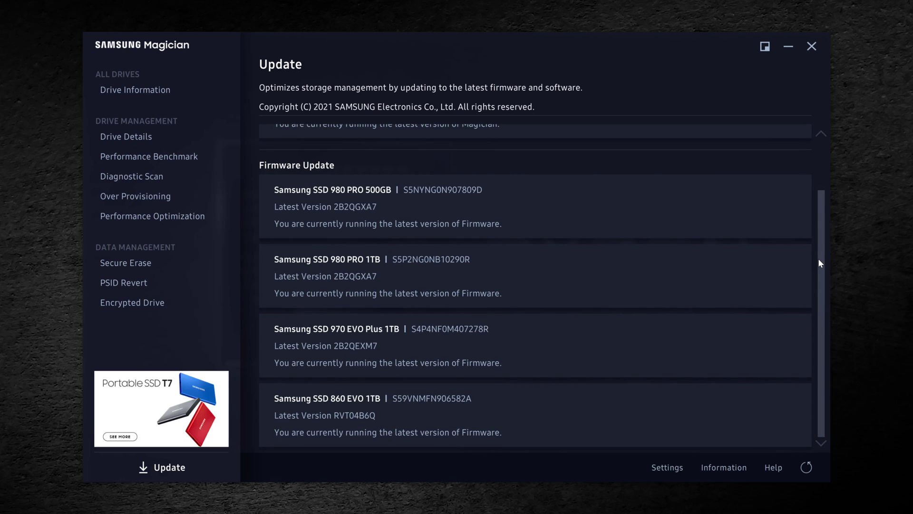
scroll(820, 261, up, 2)
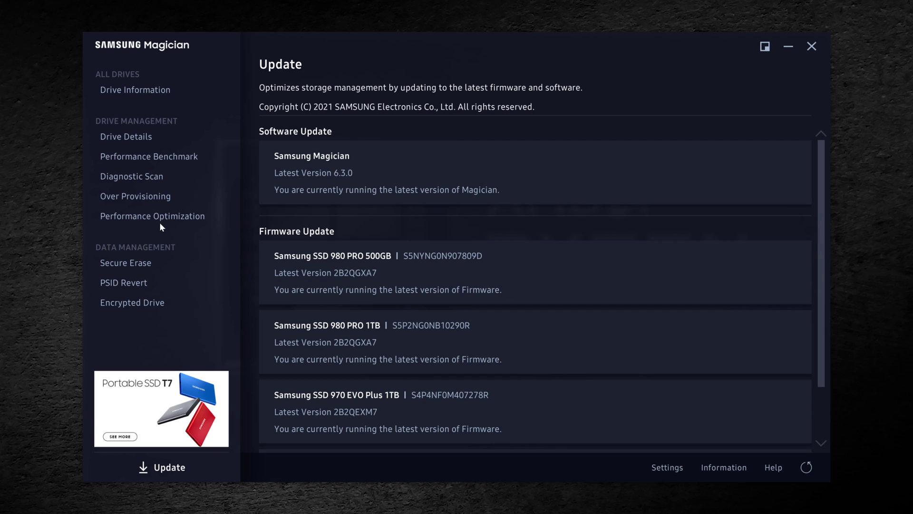
Return to the Drive Information overview listing all 6 drives
click(135, 90)
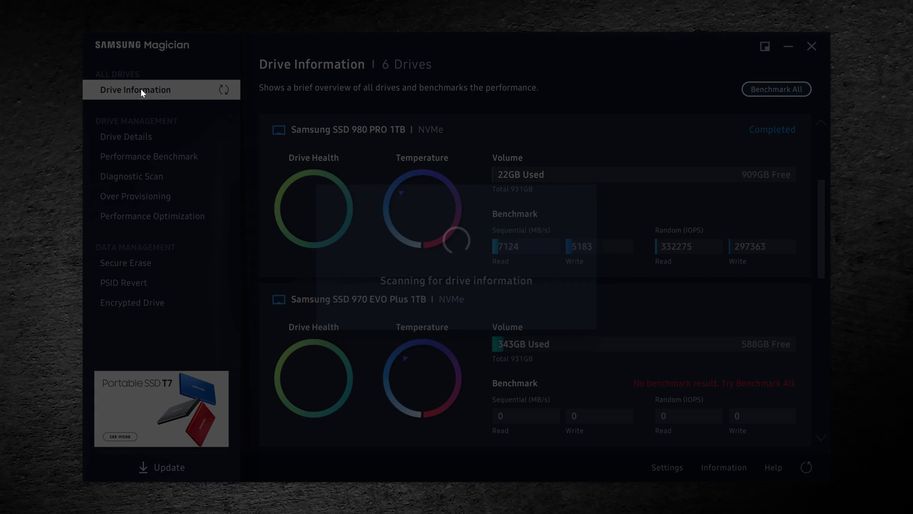